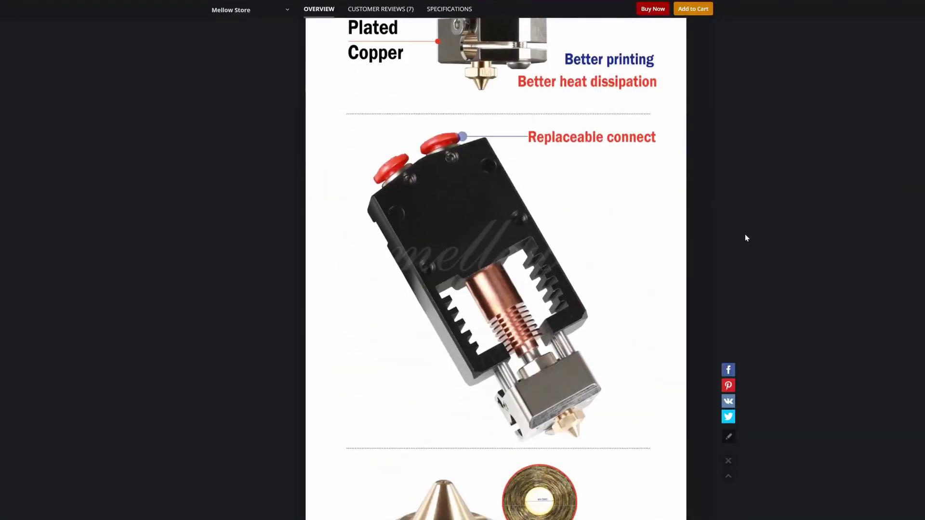
pyautogui.scroll(-4, 745, 234)
pyautogui.scroll(-3, 745, 234)
pyautogui.scroll(-4, 745, 234)
pyautogui.scroll(-6, 744, 233)
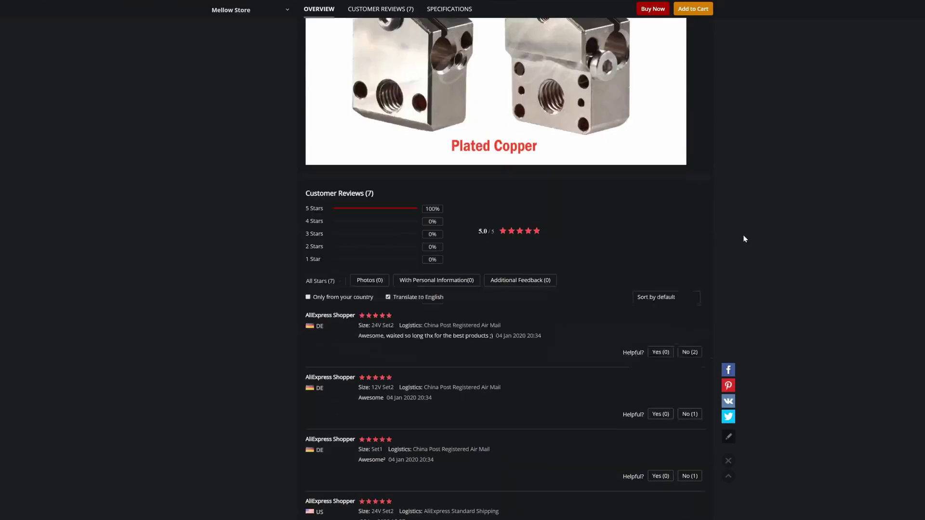
pyautogui.scroll(-2, 744, 234)
pyautogui.scroll(-2, 744, 235)
pyautogui.scroll(-1, 744, 235)
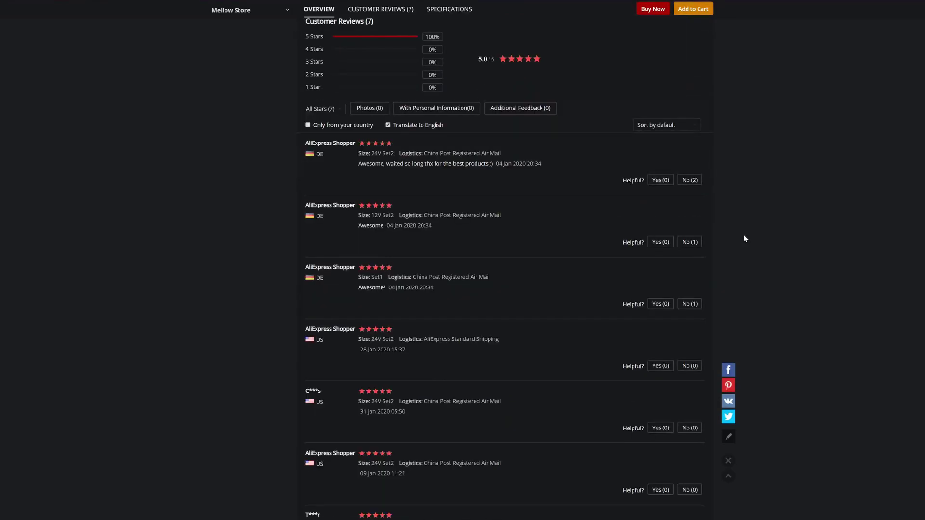
pyautogui.scroll(-2, 744, 235)
pyautogui.scroll(-2, 744, 234)
pyautogui.scroll(-1, 744, 235)
pyautogui.scroll(-1, 743, 235)
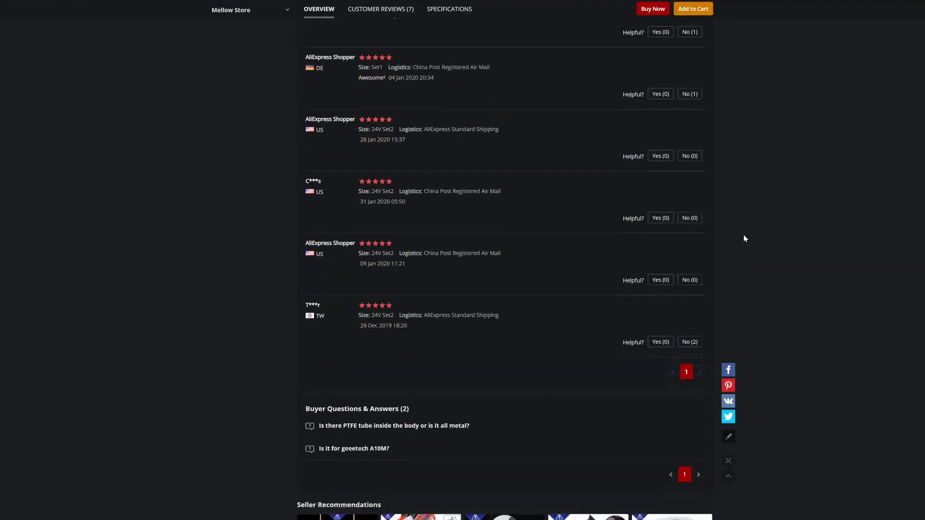
pyautogui.scroll(-1, 744, 235)
pyautogui.scroll(-1, 744, 235)
pyautogui.scroll(-2, 744, 234)
pyautogui.scroll(-1, 744, 235)
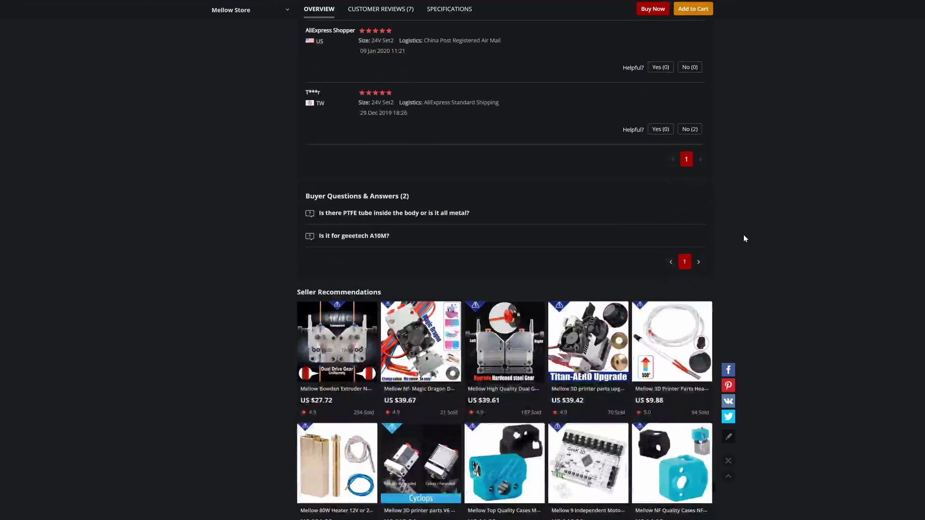
pyautogui.scroll(-2, 743, 235)
pyautogui.scroll(-1, 744, 235)
pyautogui.scroll(-2, 743, 235)
pyautogui.scroll(-1, 743, 235)
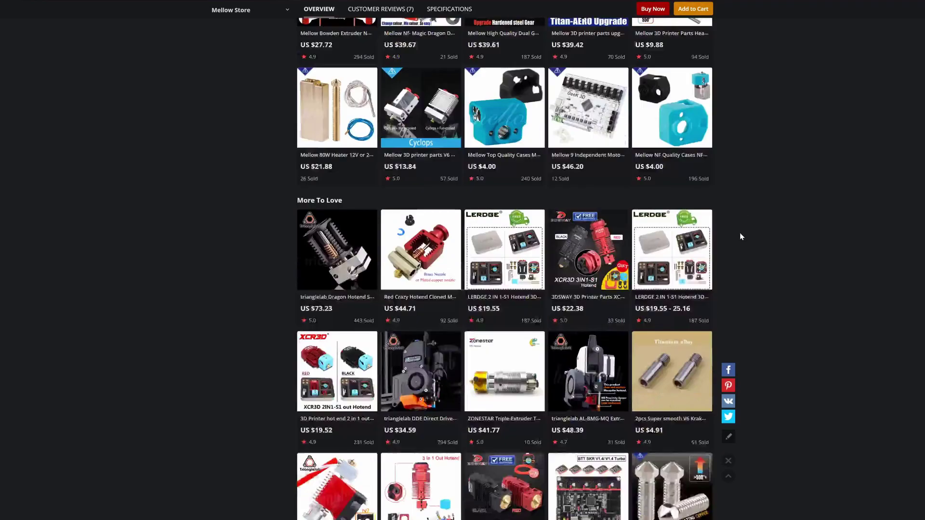
pyautogui.scroll(-1, 741, 236)
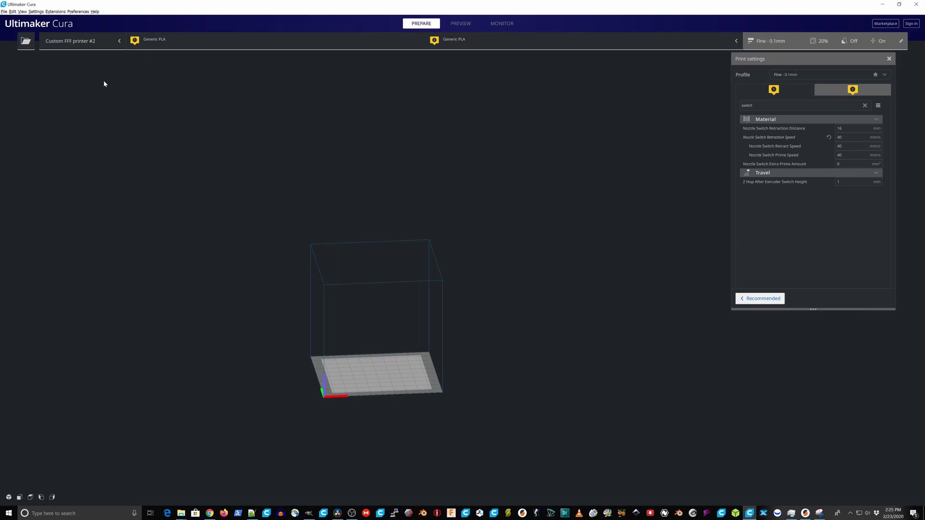
# Review Custom FFF printer #2's extruder count in Machine Settings without changes, then reopen the Printer menu
pyautogui.click(37, 12)
pyautogui.moveTo(45, 18)
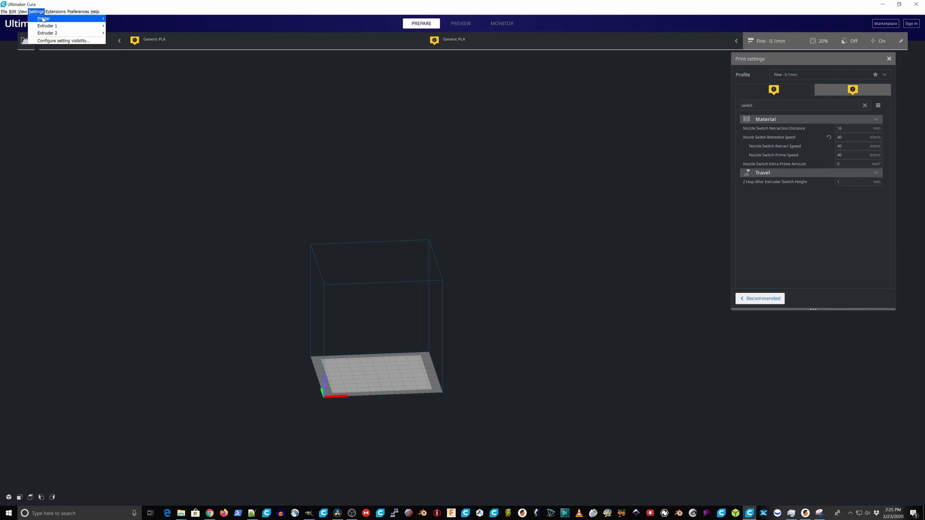
pyautogui.click(144, 93)
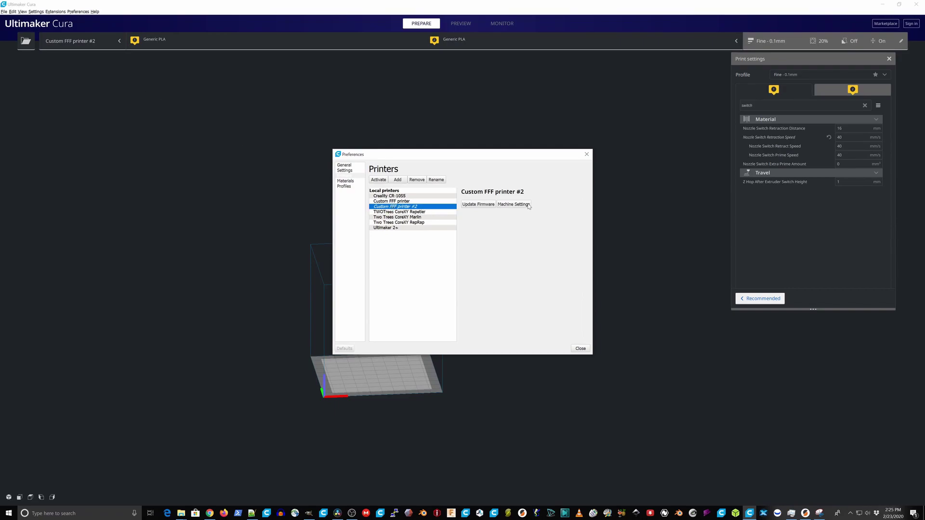
pyautogui.click(513, 204)
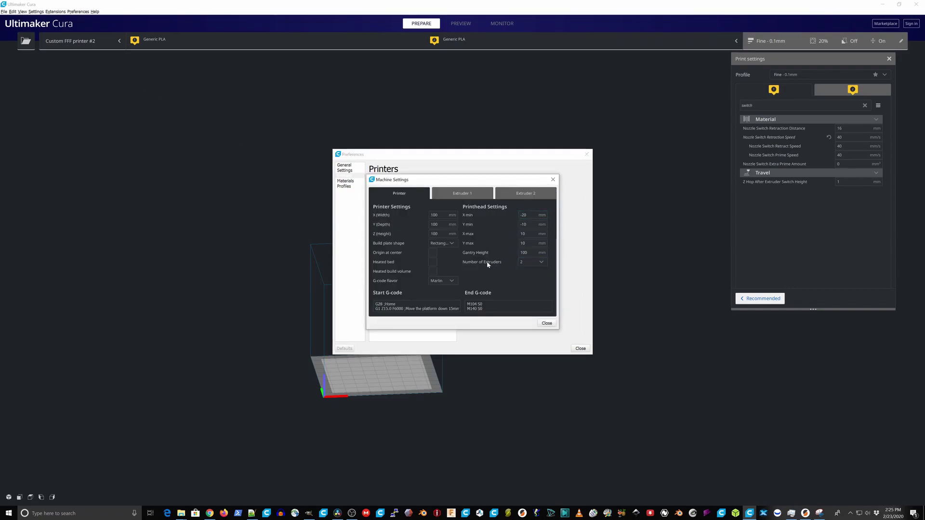
pyautogui.click(541, 262)
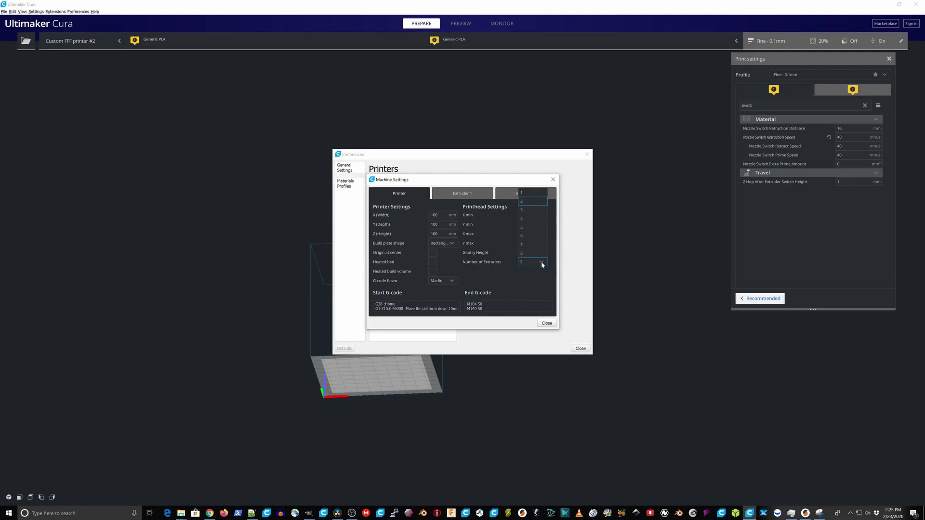
pyautogui.press('Escape')
pyautogui.press('Escape')
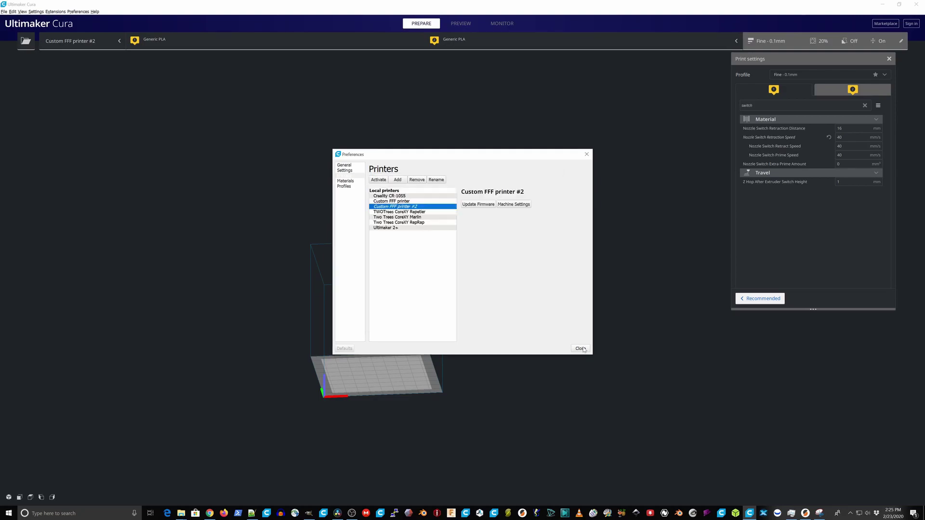
pyautogui.press('Escape')
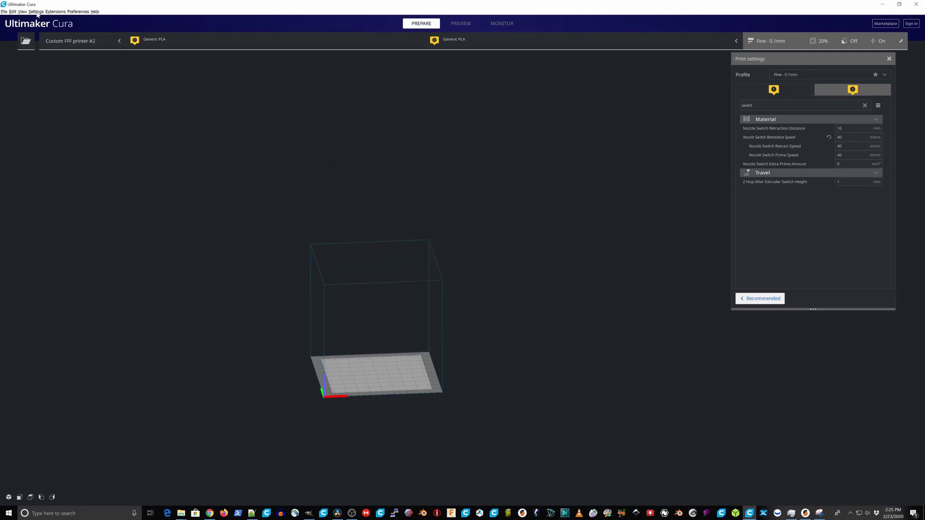
pyautogui.click(35, 11)
pyautogui.moveTo(44, 18)
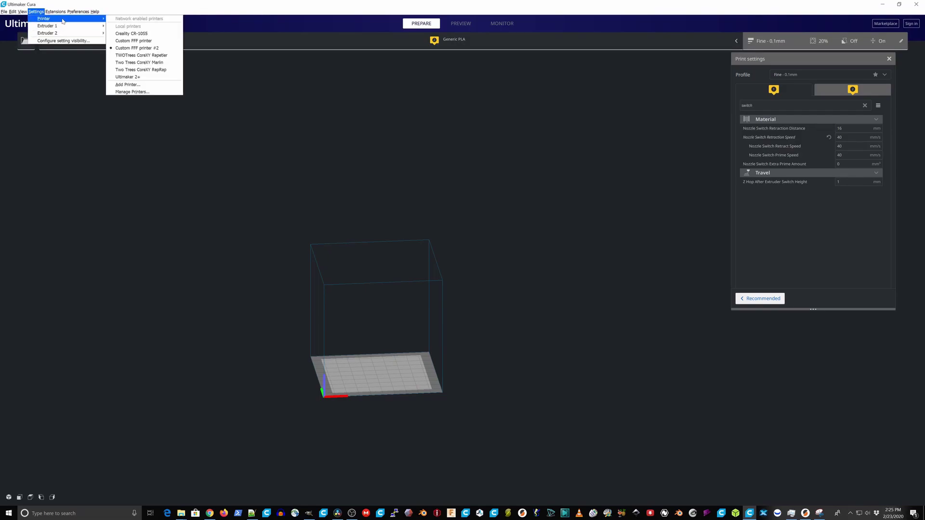
# Add a non-networked Custom FFF printer as Custom FFF printer #3, leaving its extruder count unchanged
pyautogui.click(145, 93)
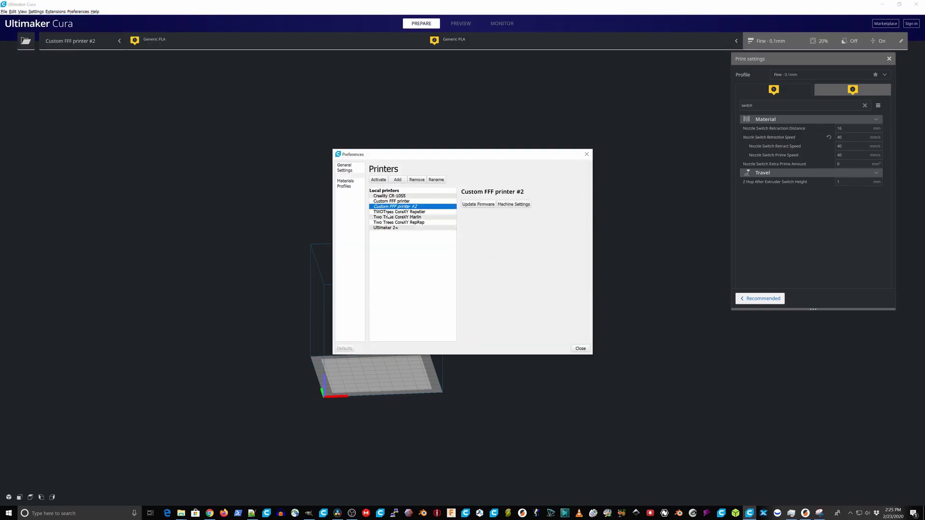
pyautogui.click(397, 179)
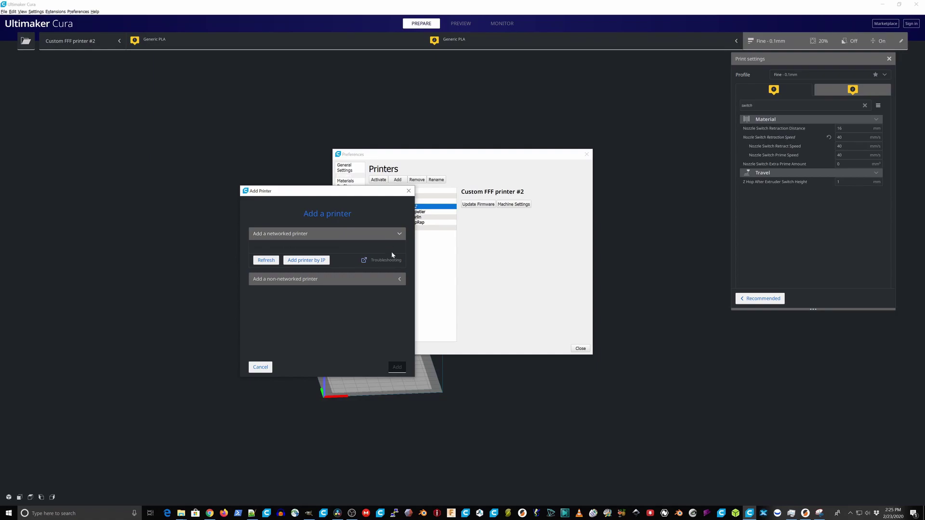
pyautogui.click(271, 280)
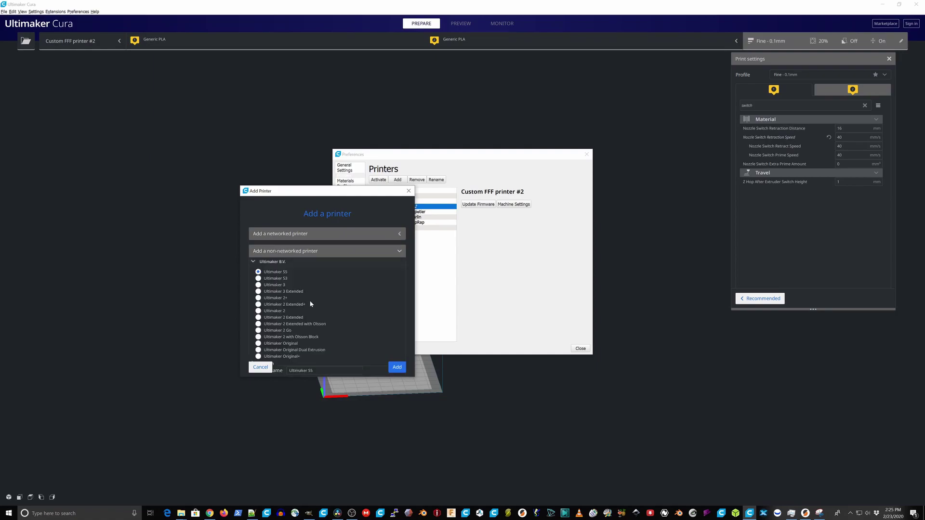
pyautogui.scroll(-4, 311, 303)
pyautogui.scroll(-2, 310, 304)
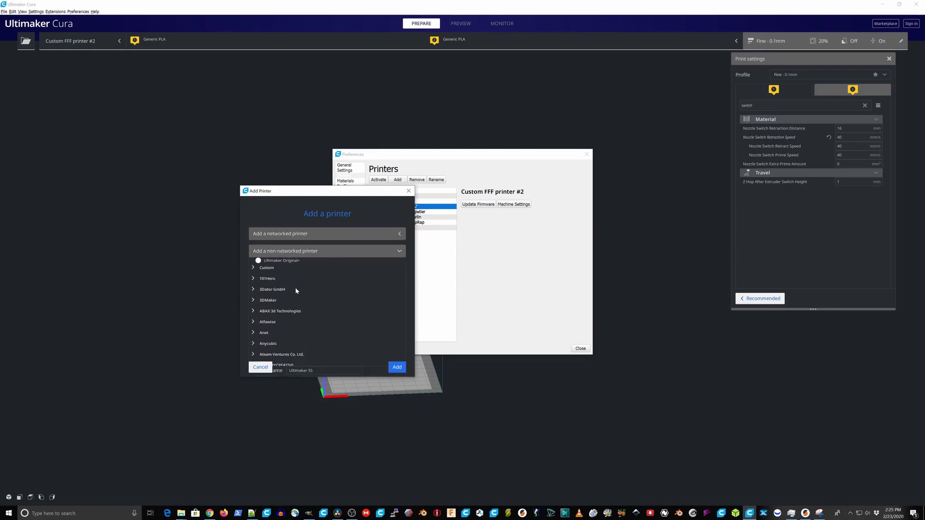
pyautogui.click(255, 268)
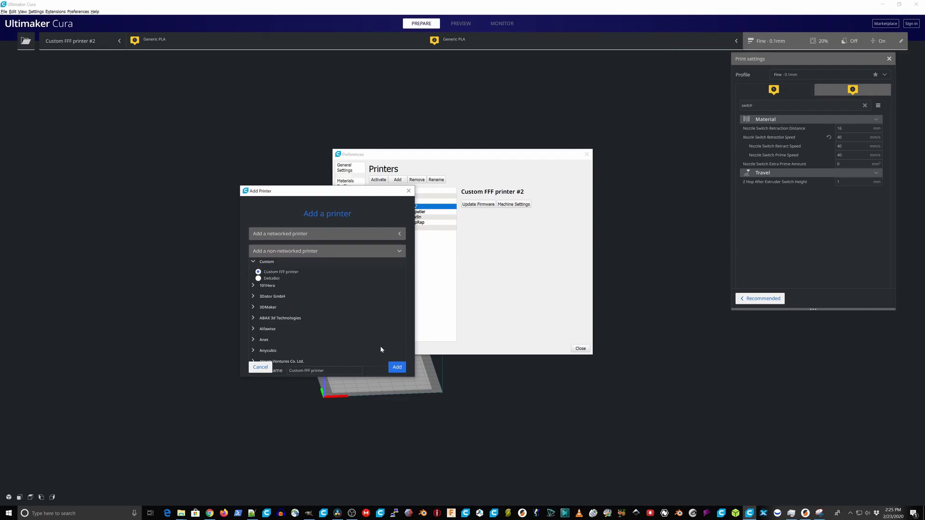
pyautogui.click(397, 367)
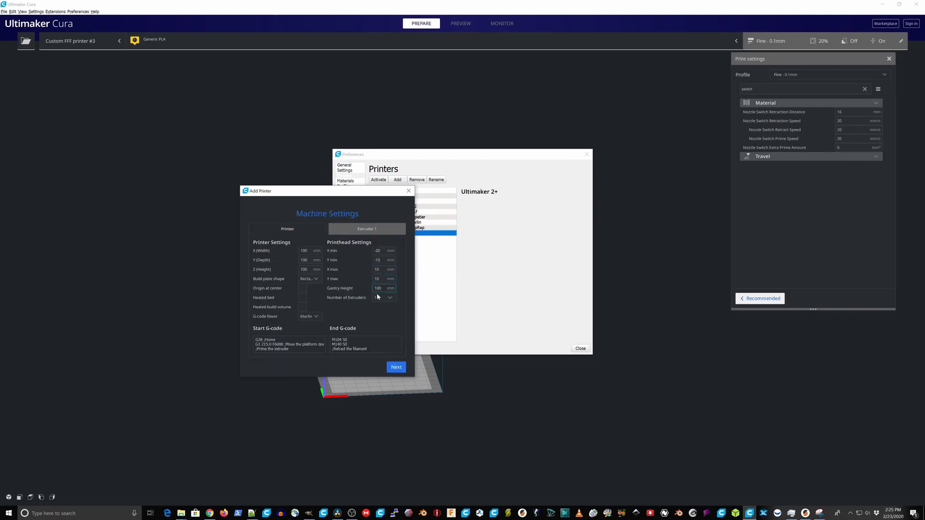
pyautogui.click(389, 298)
pyautogui.click(398, 368)
pyautogui.click(397, 369)
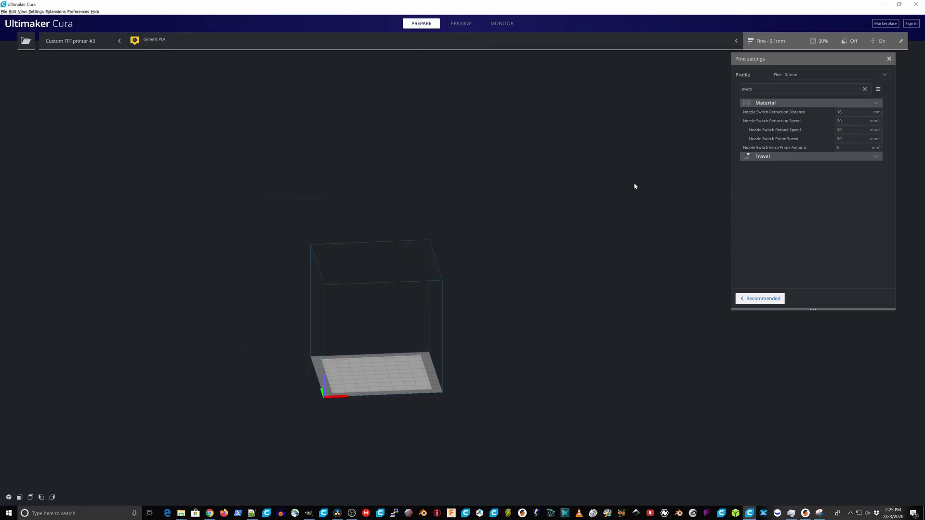
pyautogui.moveTo(773, 112)
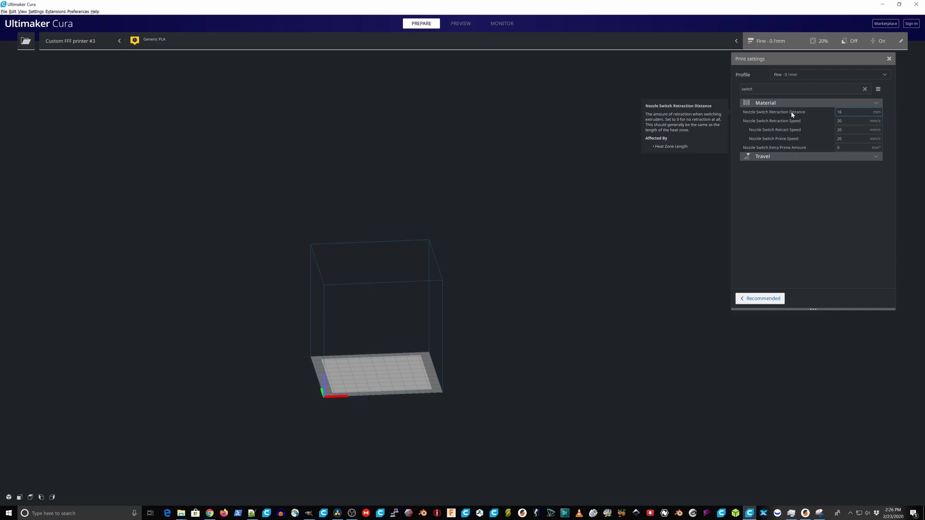
# Select the Nozzle Switch Retraction Distance field to enter a new value
pyautogui.click(839, 112)
pyautogui.write('40')
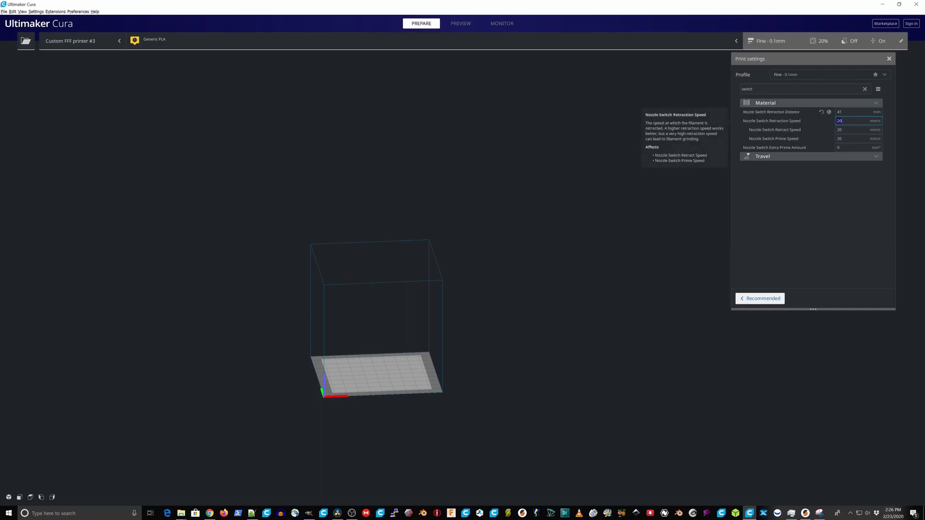
pyautogui.write('40')
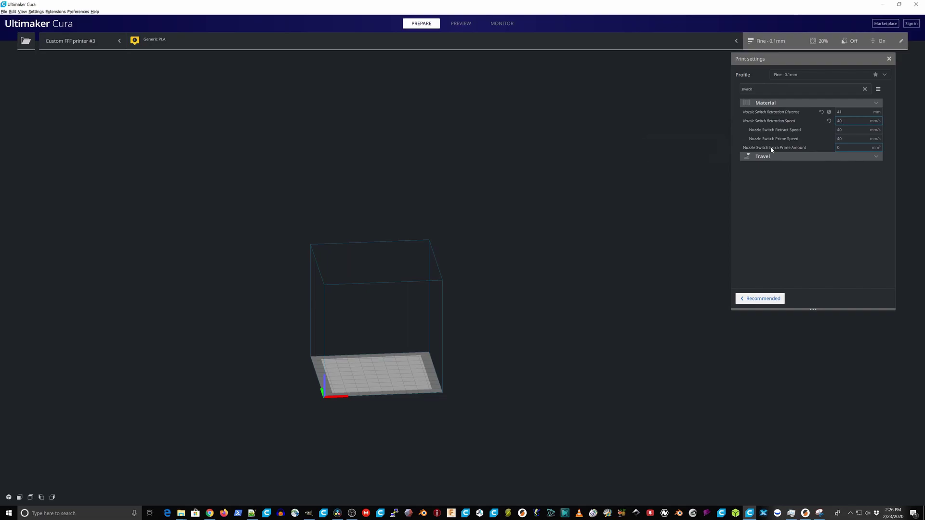